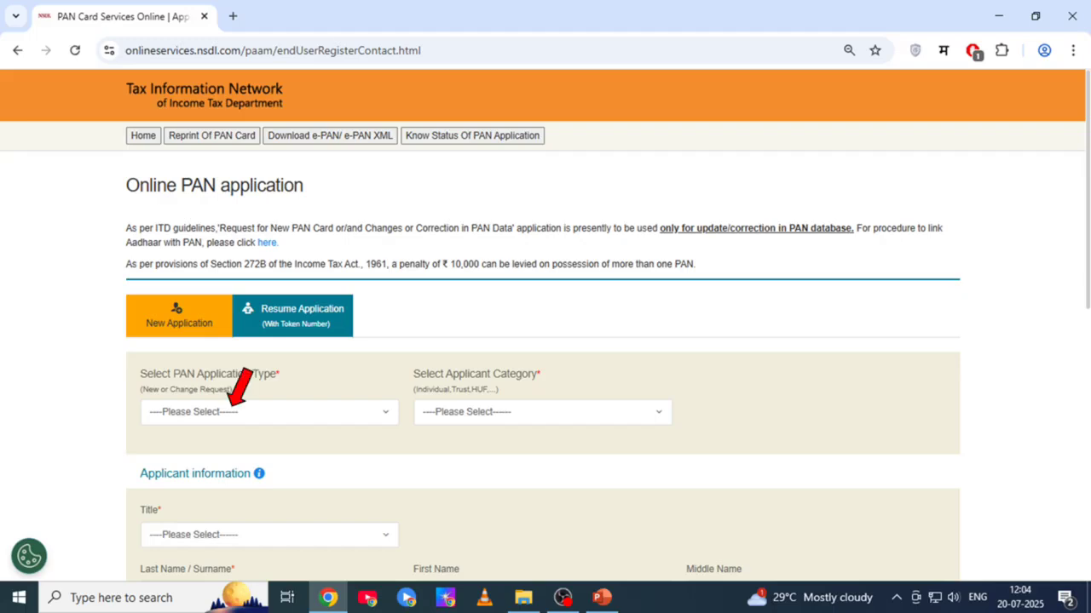
# Set the PAN application type to Changes or Correction in existing PAN Data / Reprint of PAN Card and the applicant category to INDIVIDUAL
pyautogui.click(230, 409)
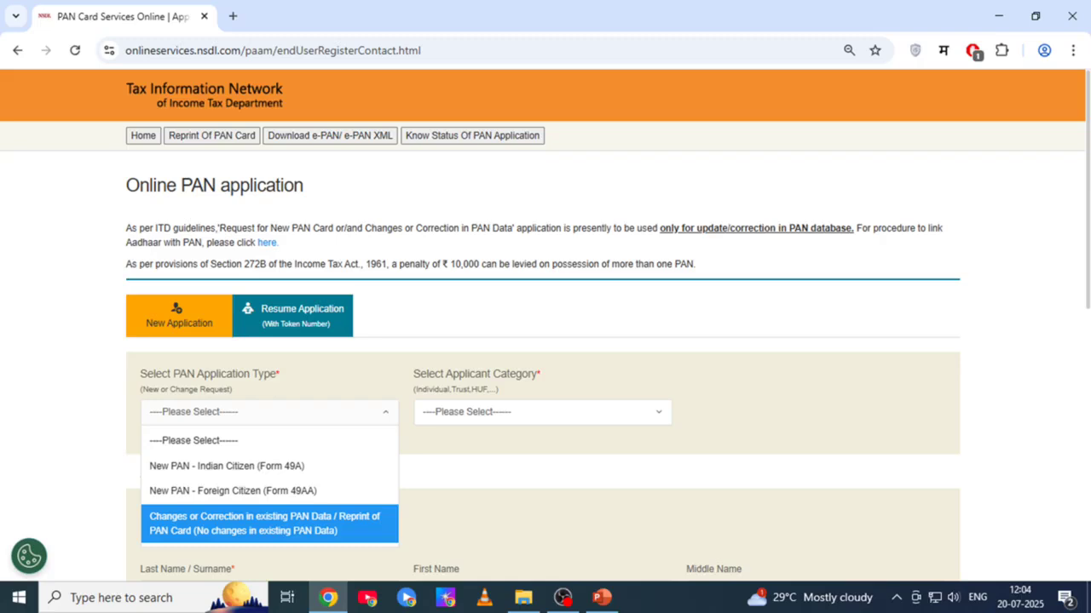
pyautogui.click(269, 524)
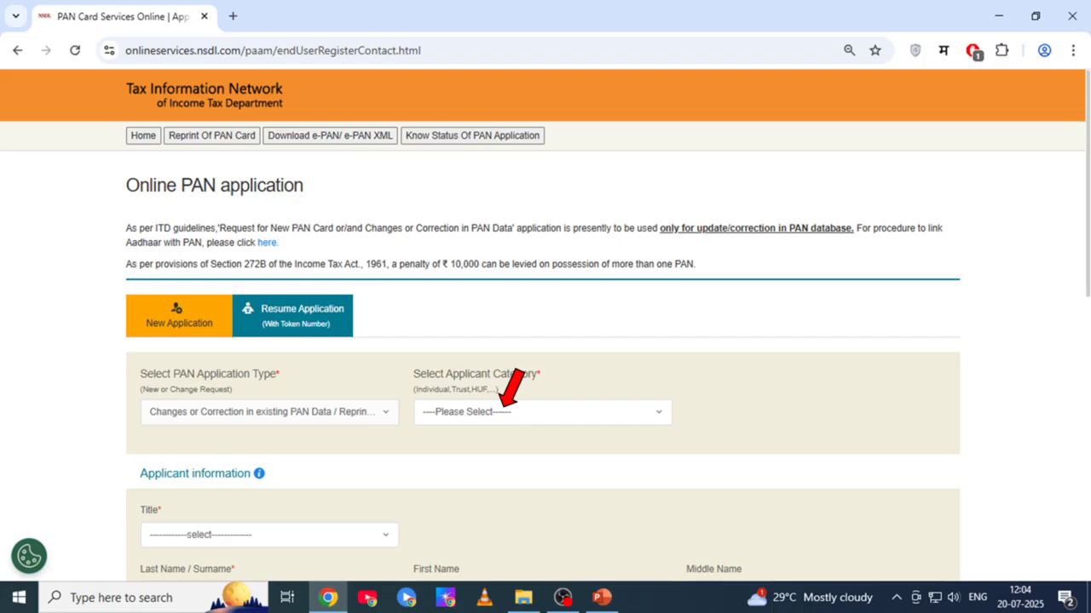
pyautogui.click(500, 409)
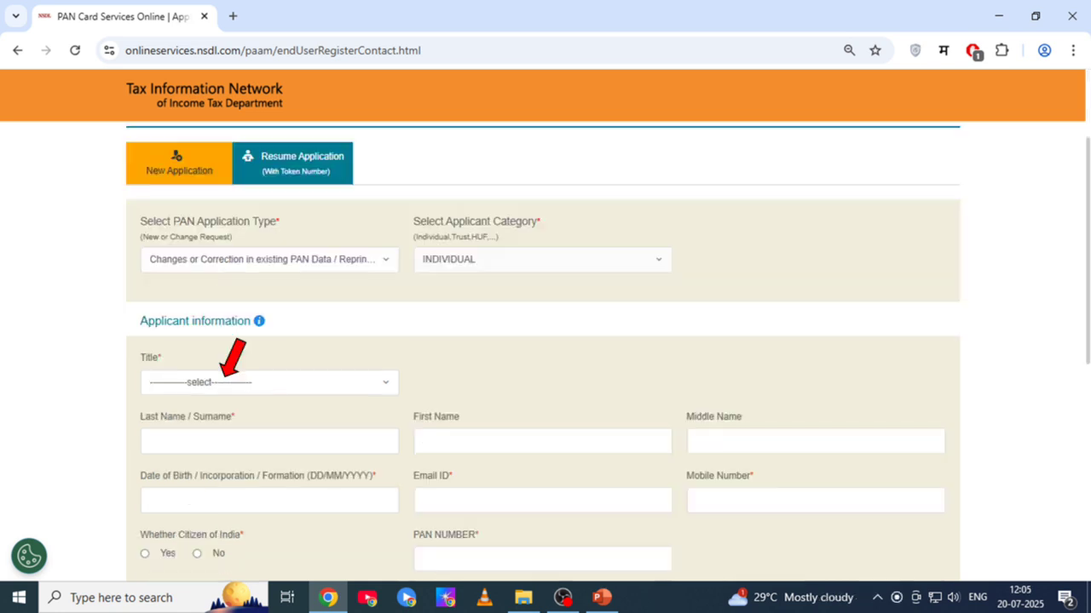
# Set the applicant's title to Smt and fill in the full name and date of birth
pyautogui.click(223, 381)
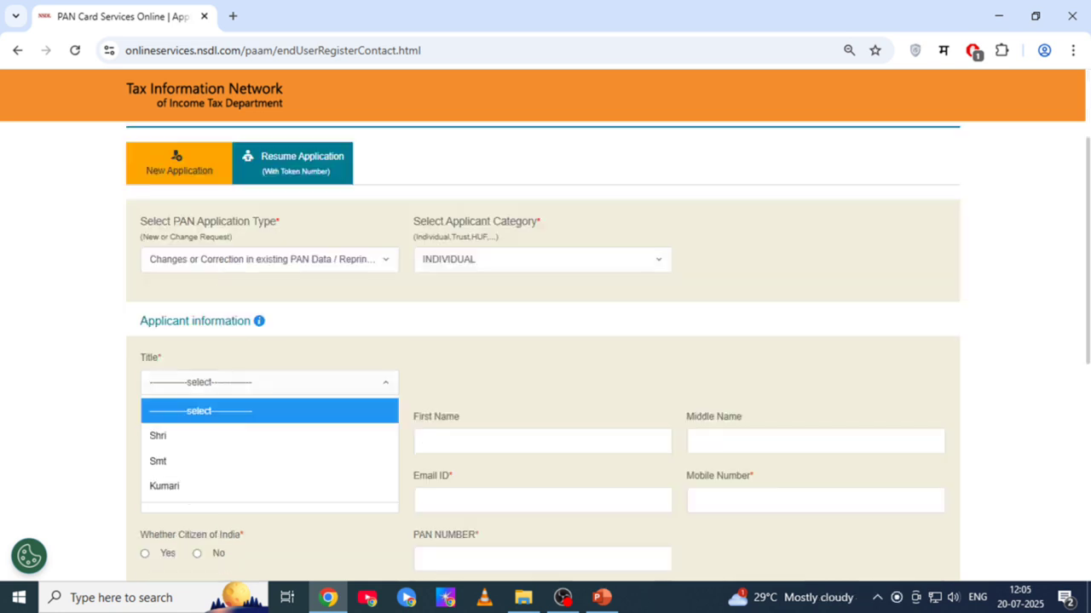
pyautogui.press('Return')
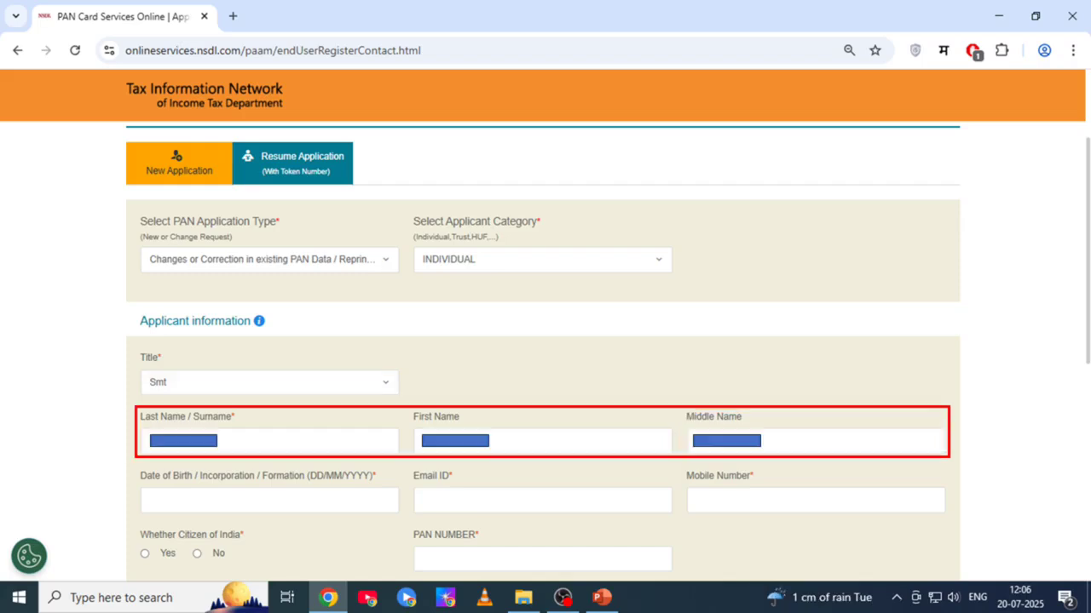
pyautogui.scroll(-2, 545, 341)
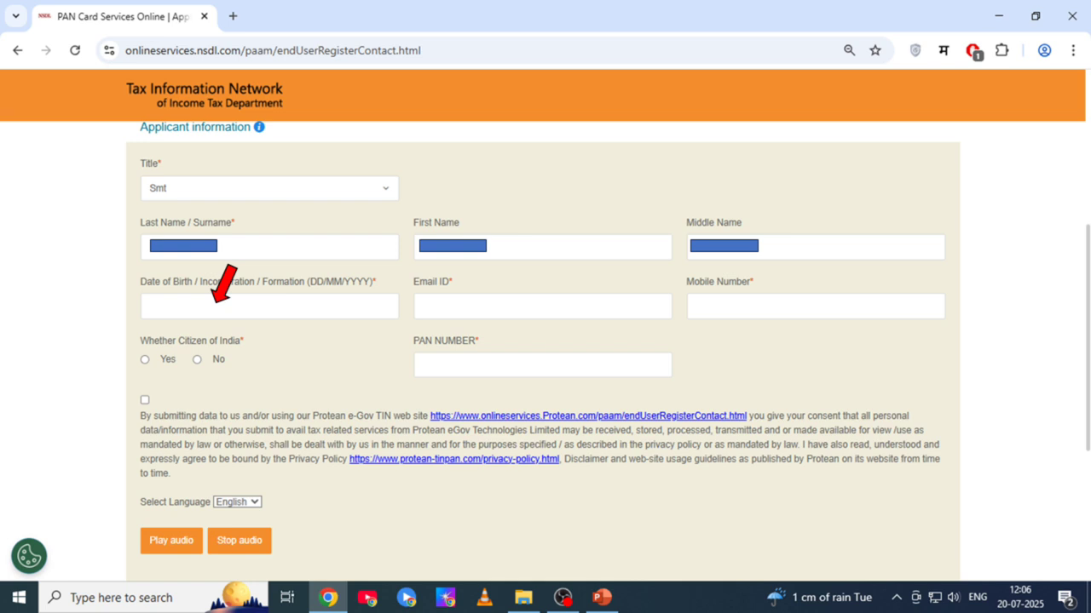
pyautogui.click(269, 307)
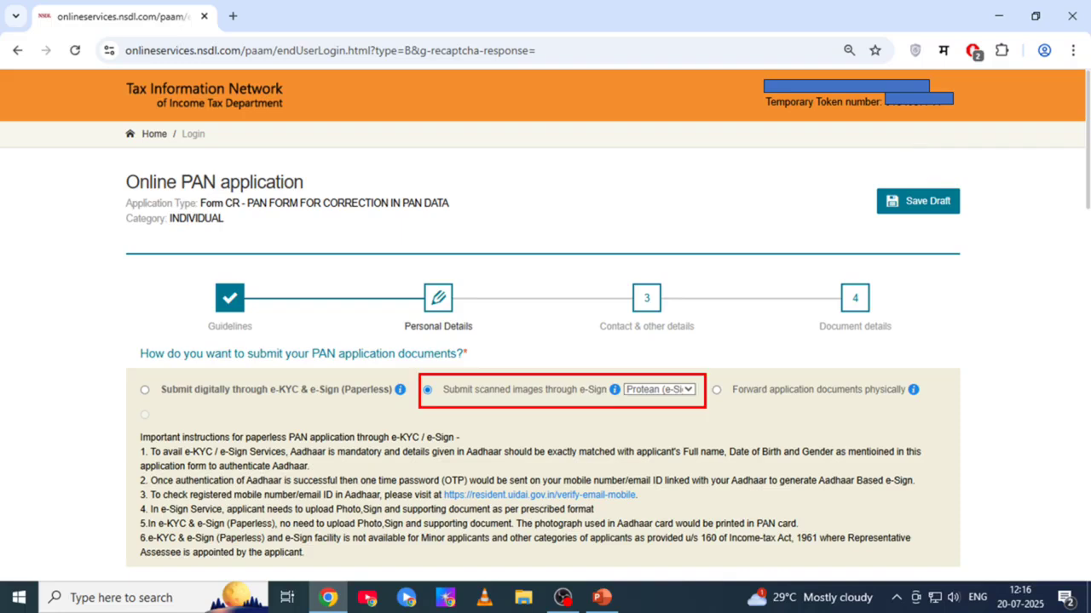
# Set the applicant's gender to Female in the personal details of the PAN correction form
pyautogui.scroll(-4, 545, 341)
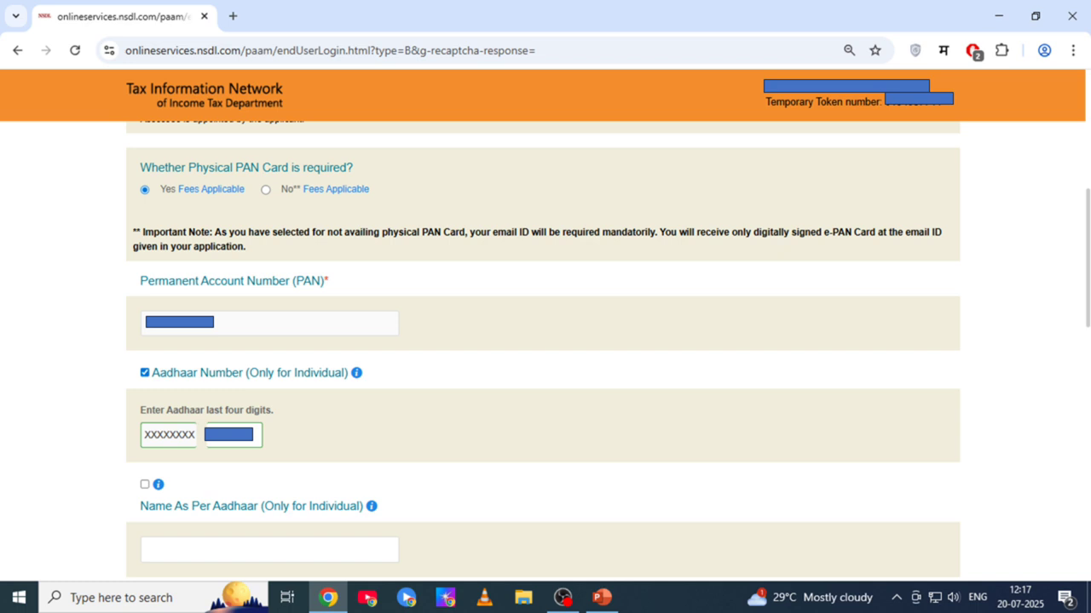
pyautogui.scroll(-3, 545, 349)
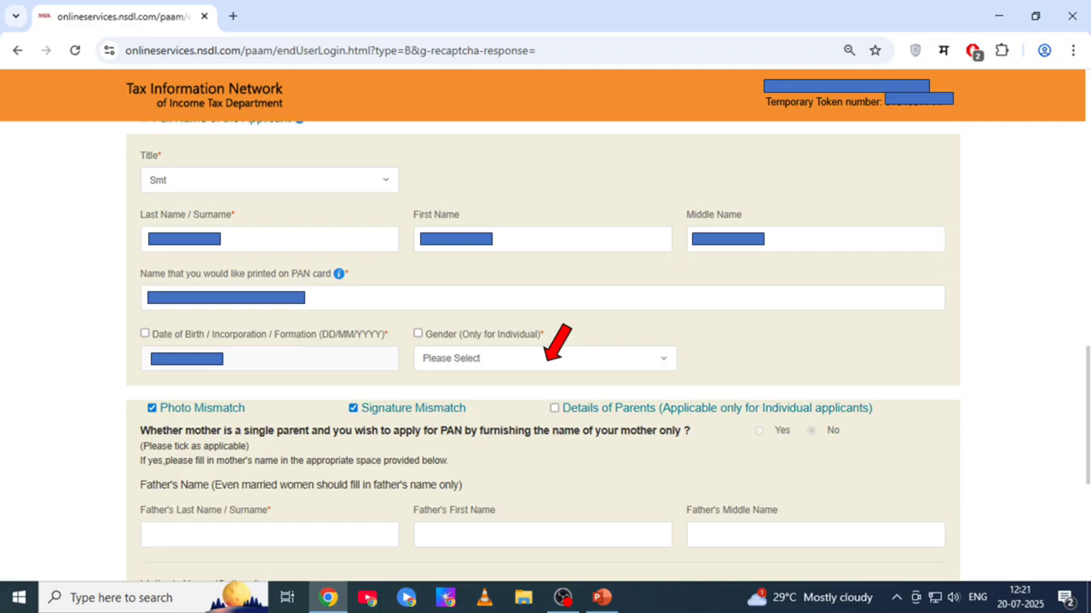
pyautogui.click(546, 358)
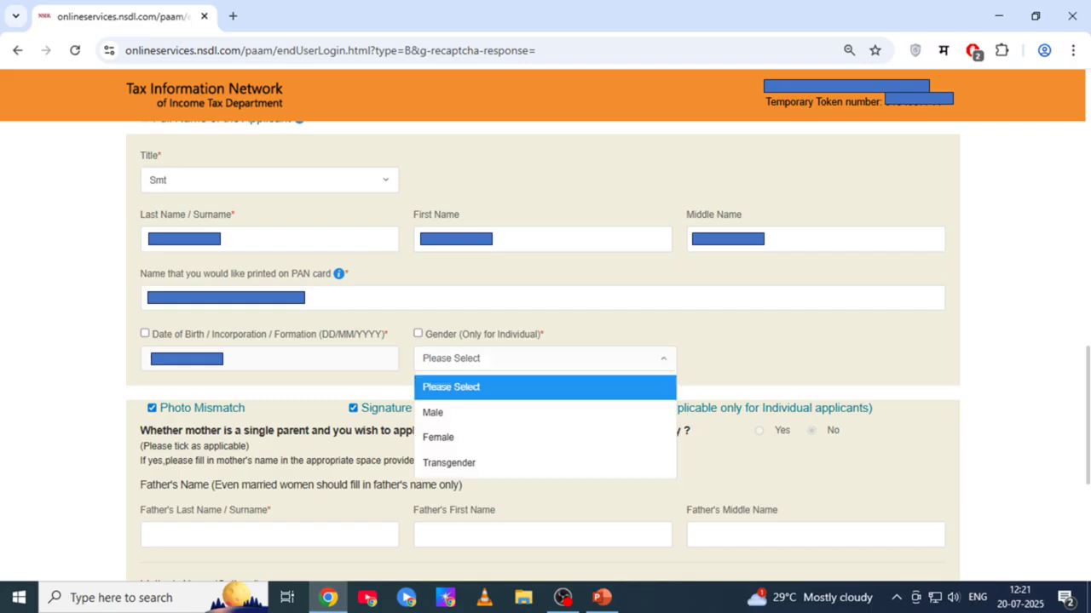
pyautogui.click(438, 438)
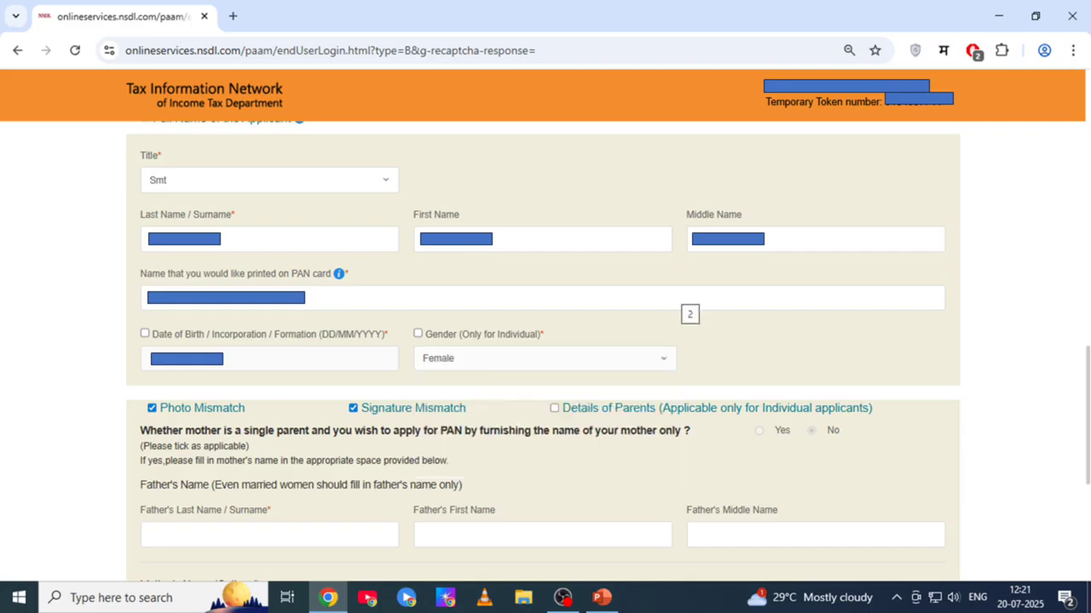
pyautogui.scroll(-2, 545, 341)
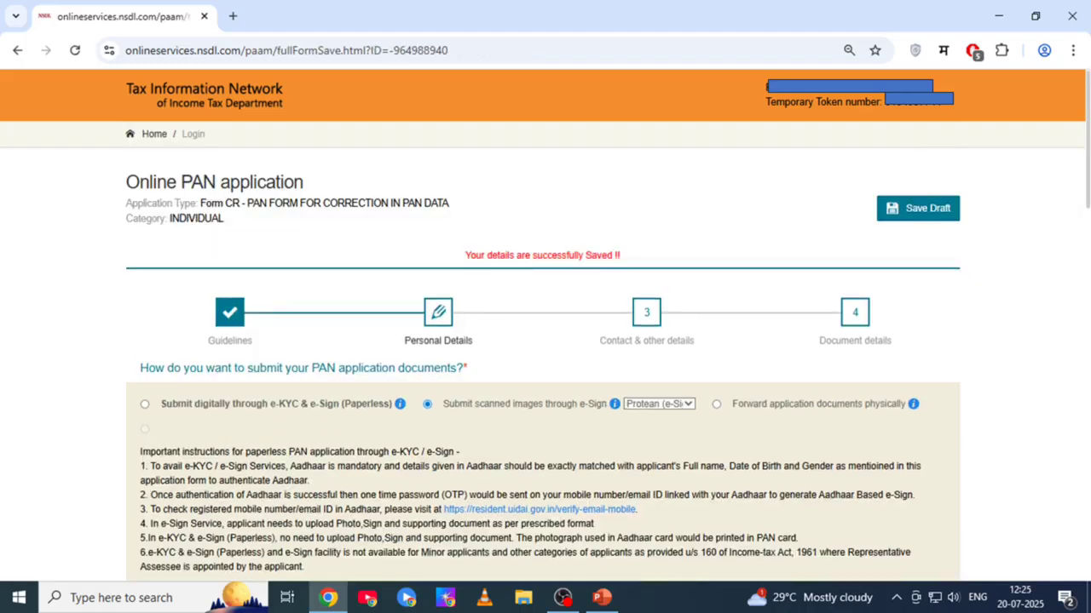
# Review the saved personal details and continue to the contact and other details
pyautogui.scroll(-4, 545, 341)
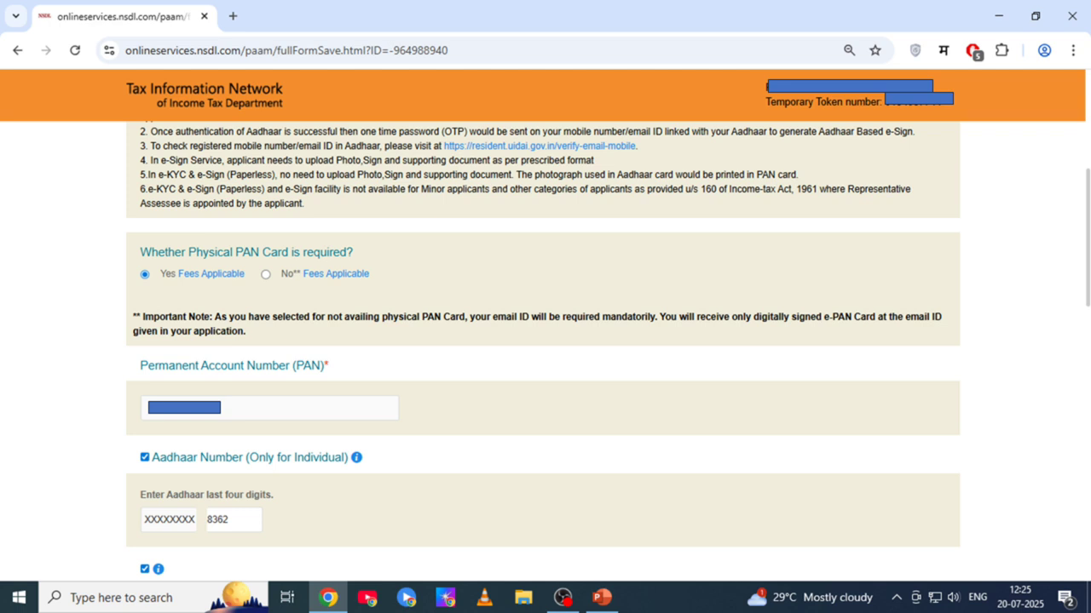
pyautogui.scroll(-5, 545, 341)
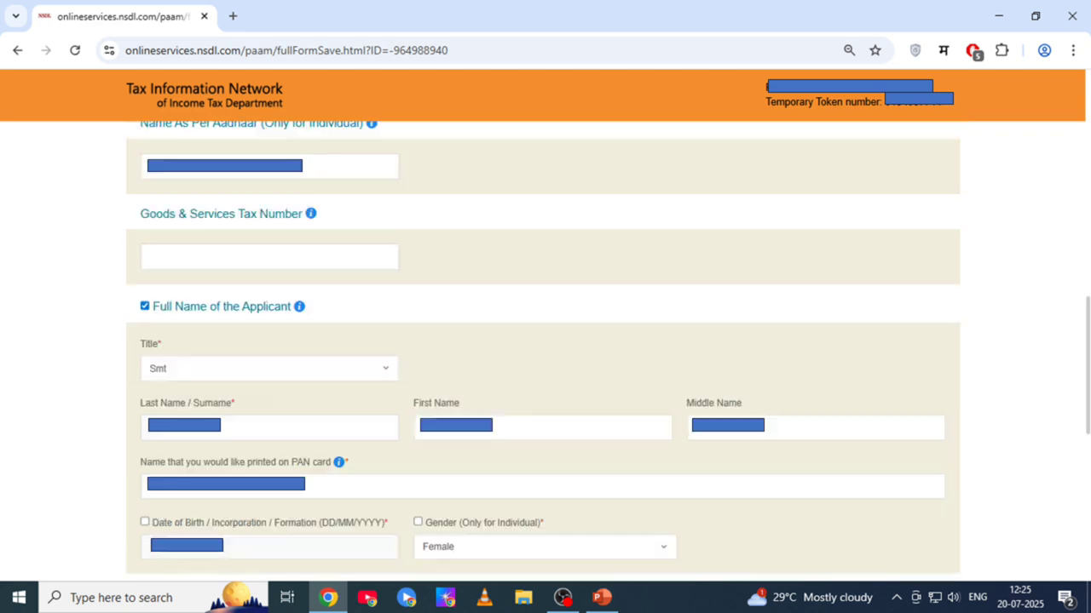
pyautogui.scroll(-5, 545, 340)
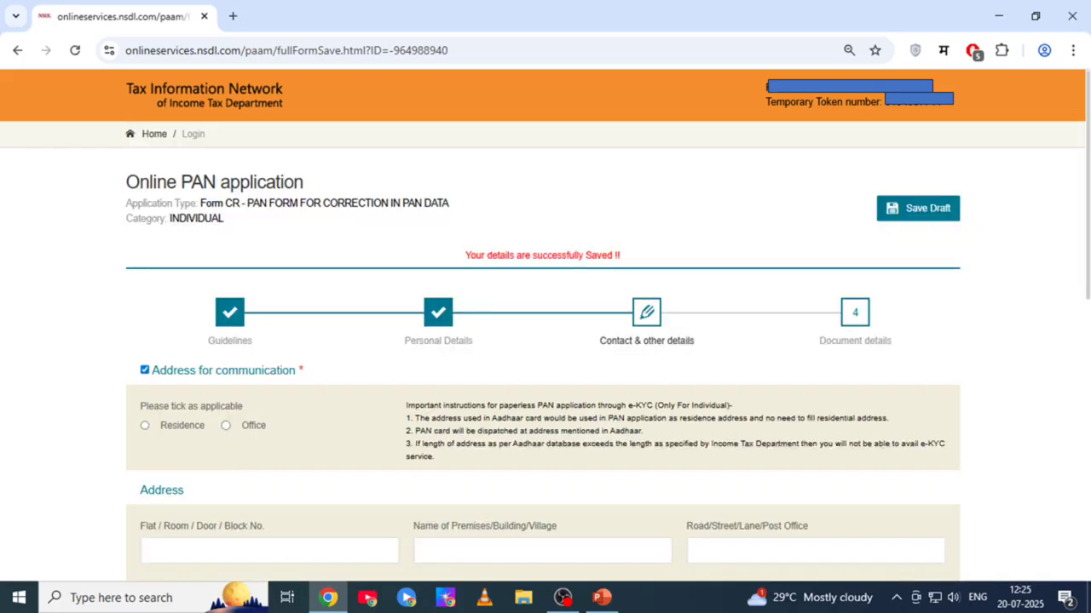
# Fill in the residence address for communication and set the telephone country code to INDIA (91), continuing to the document details
pyautogui.scroll(-2, 546, 341)
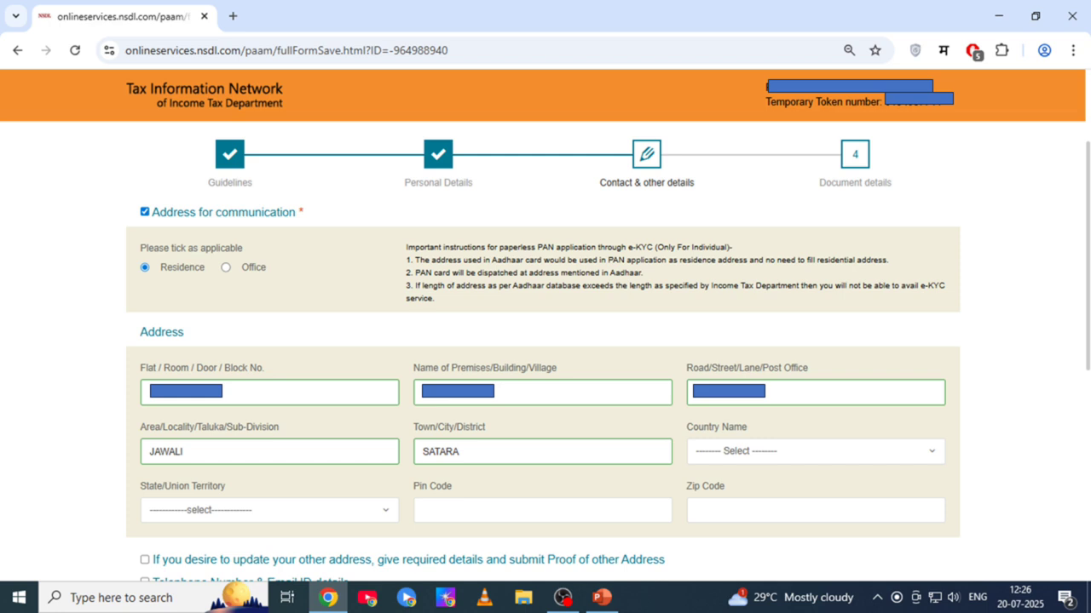
pyautogui.scroll(-2, 546, 340)
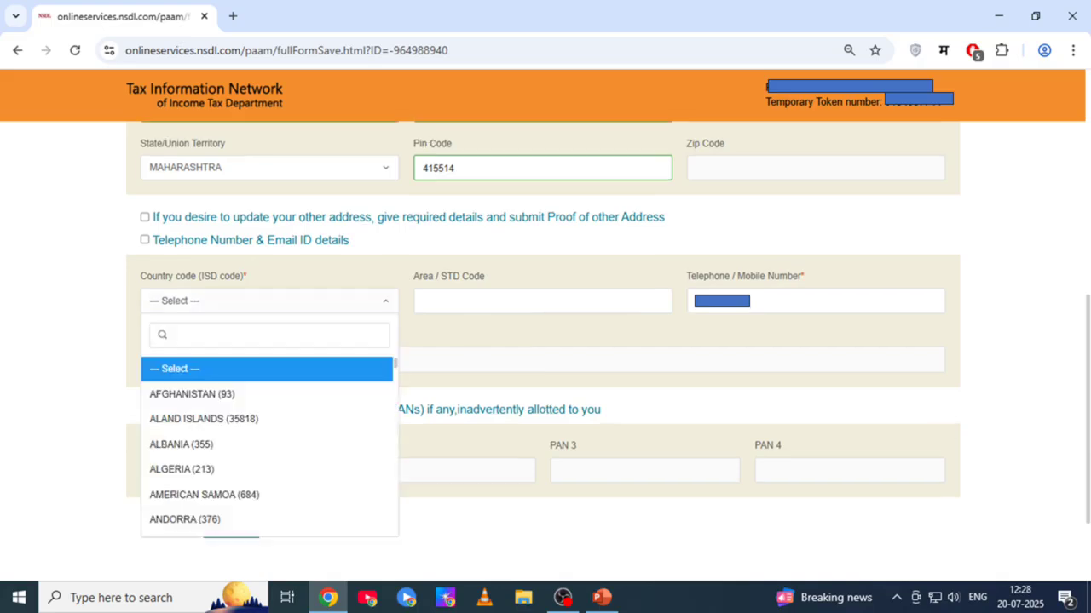
pyautogui.write('91')
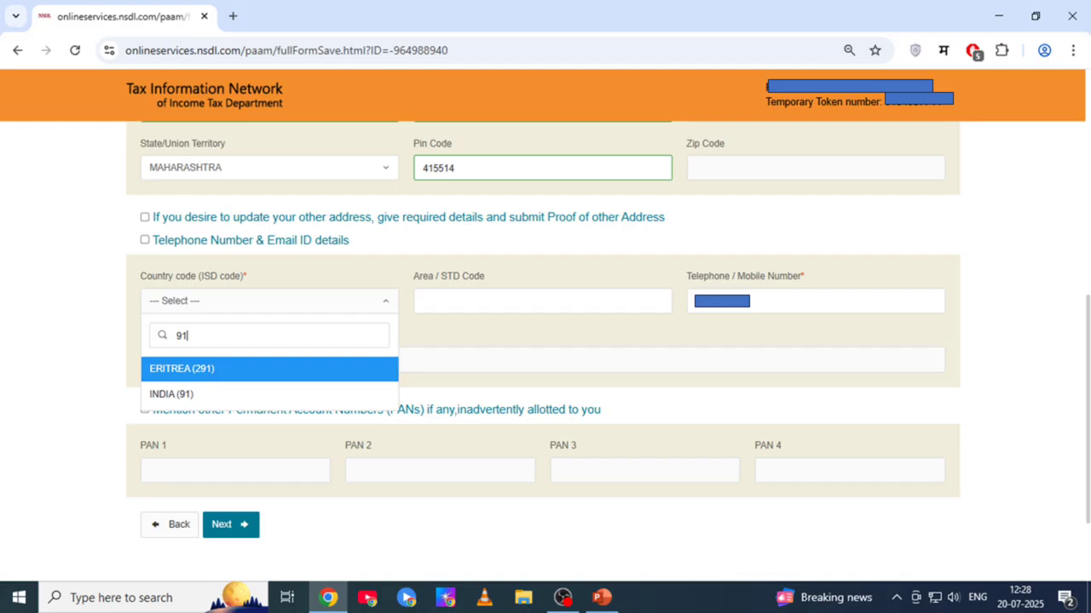
pyautogui.click(171, 394)
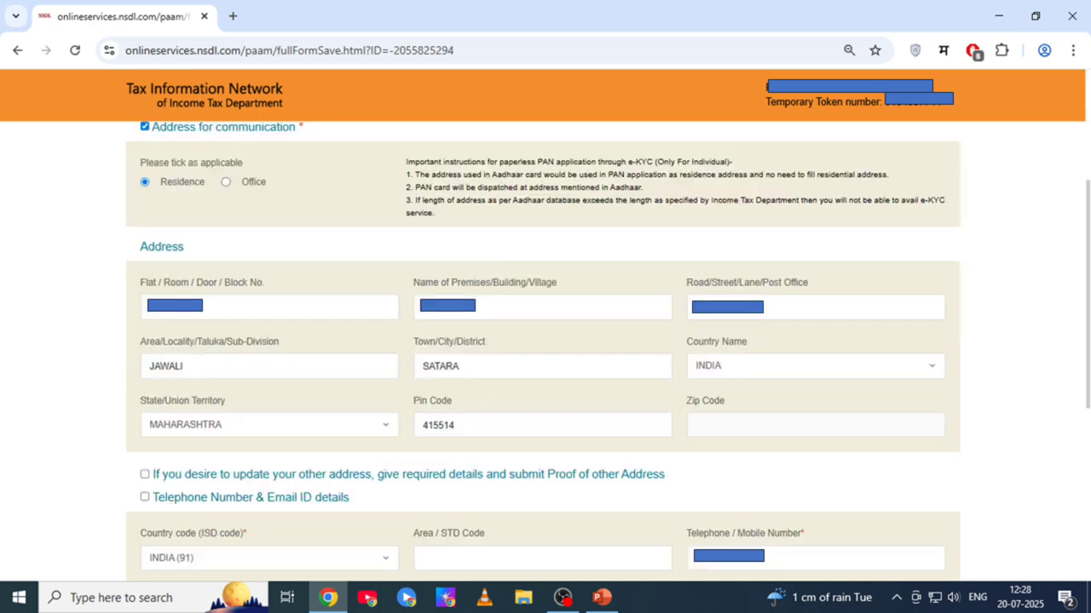
pyautogui.scroll(-3, 545, 340)
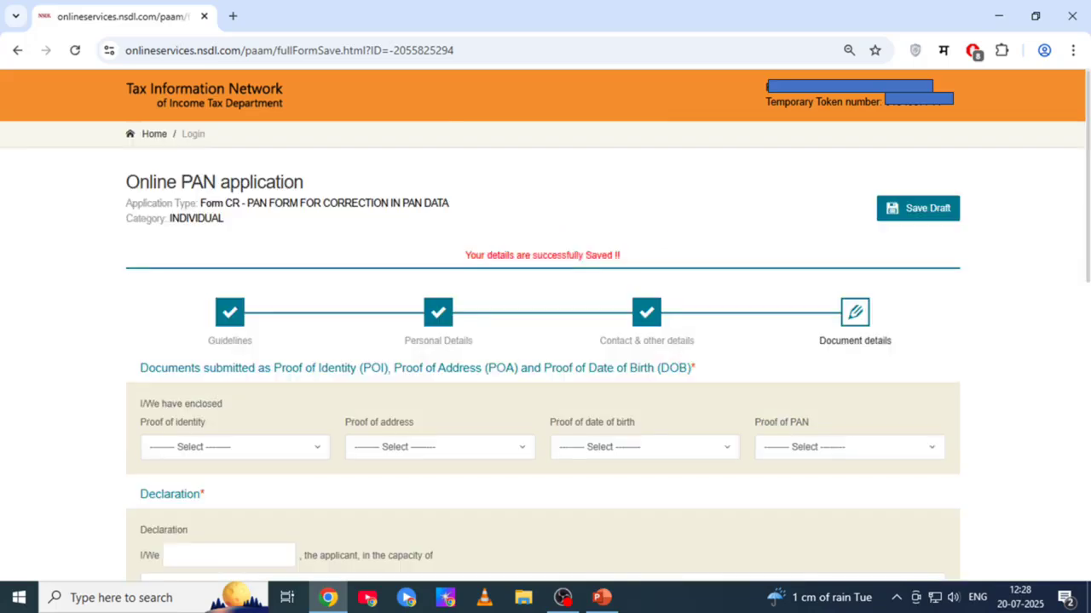
# Select the AADHAAR Card as proof of identity, address and date of birth, and Copy of Pan Card as proof of PAN
pyautogui.scroll(-1, 546, 341)
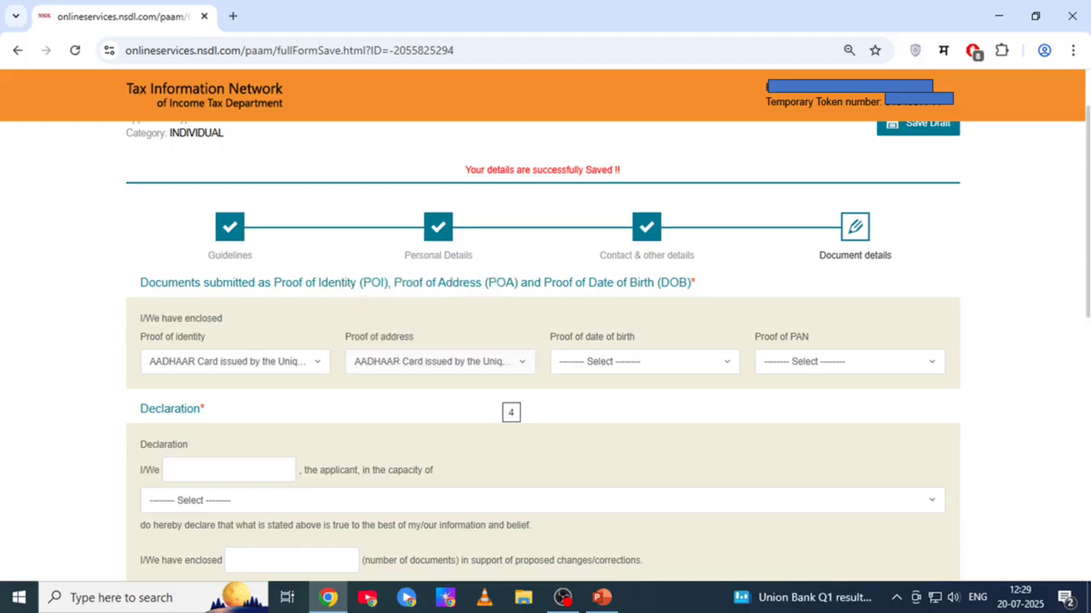
pyautogui.click(644, 362)
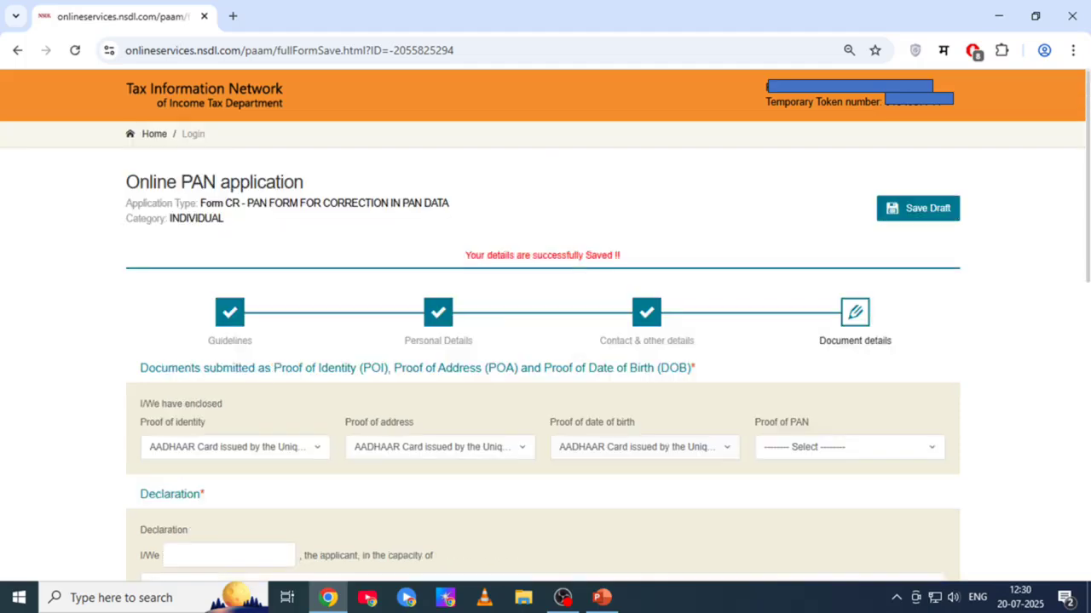
pyautogui.click(850, 448)
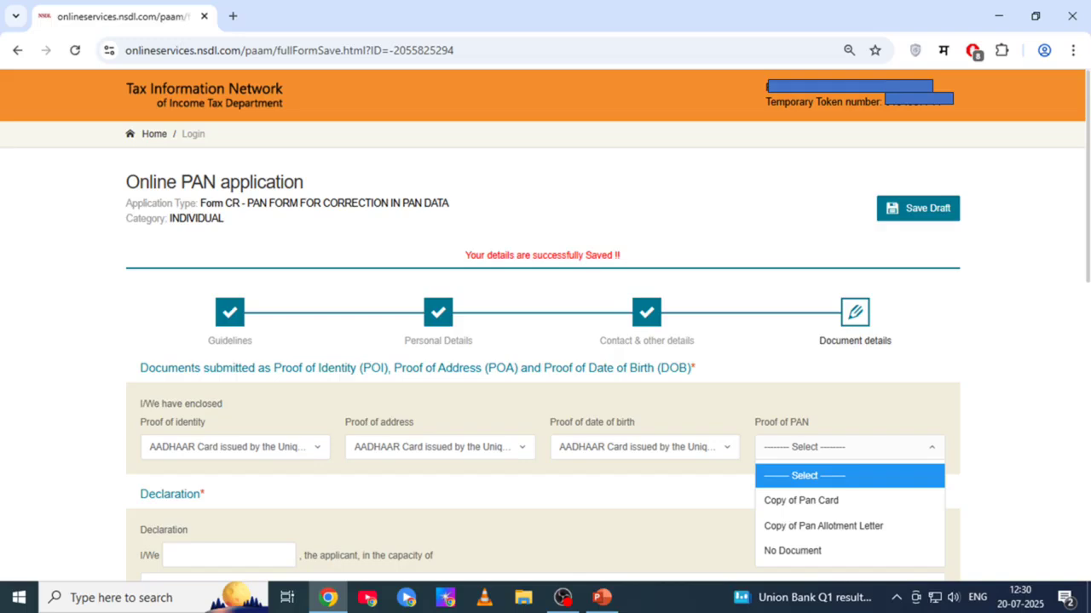
pyautogui.click(801, 501)
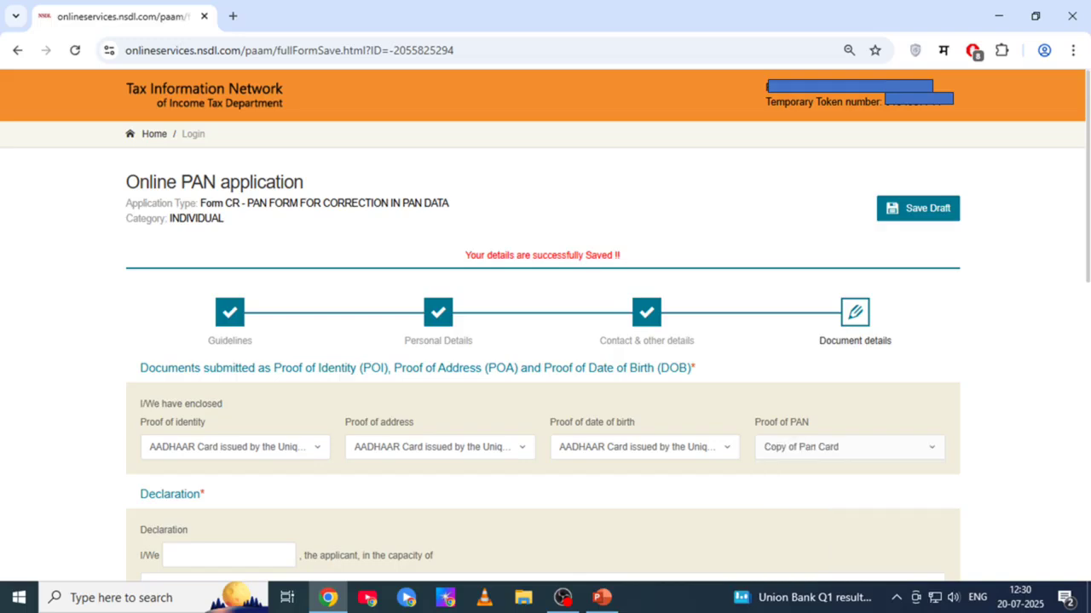
# Complete the declaration with the capacity Himself/Herself, 3 enclosed documents and the place
pyautogui.scroll(-3, 545, 341)
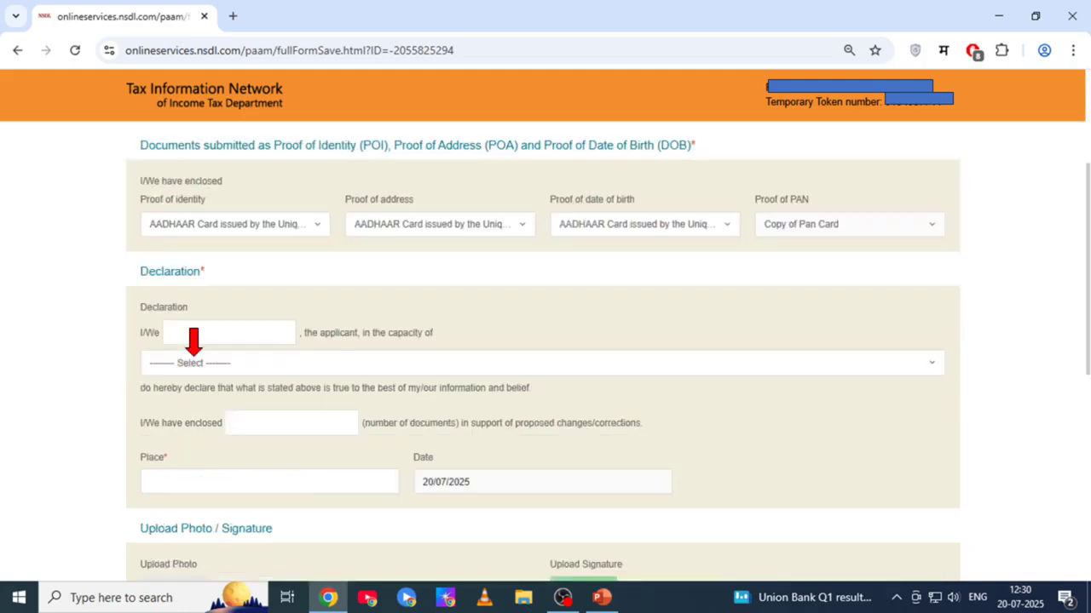
pyautogui.click(193, 363)
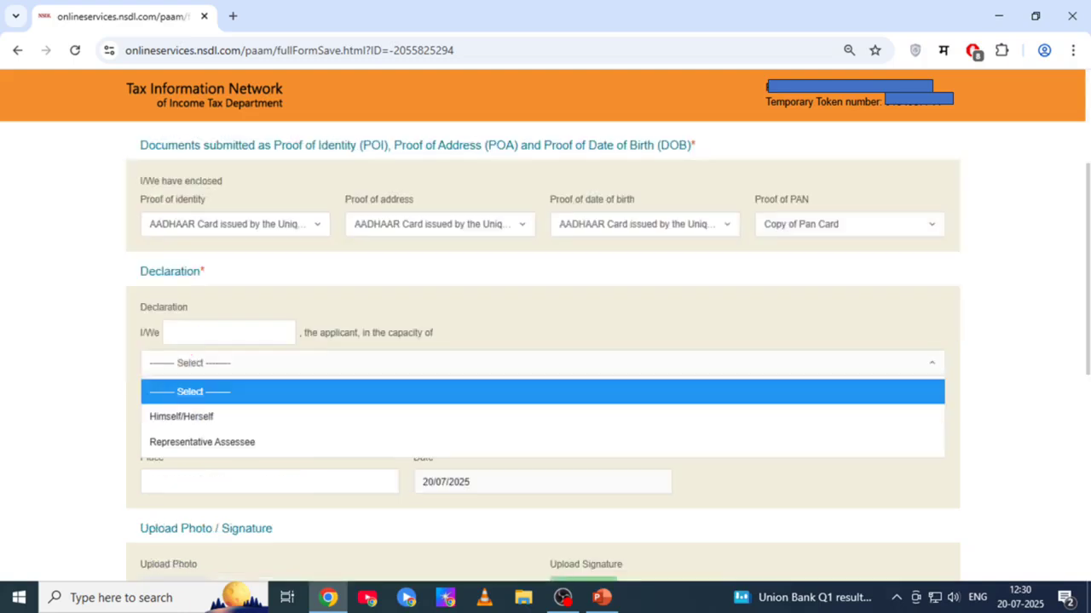
pyautogui.click(182, 416)
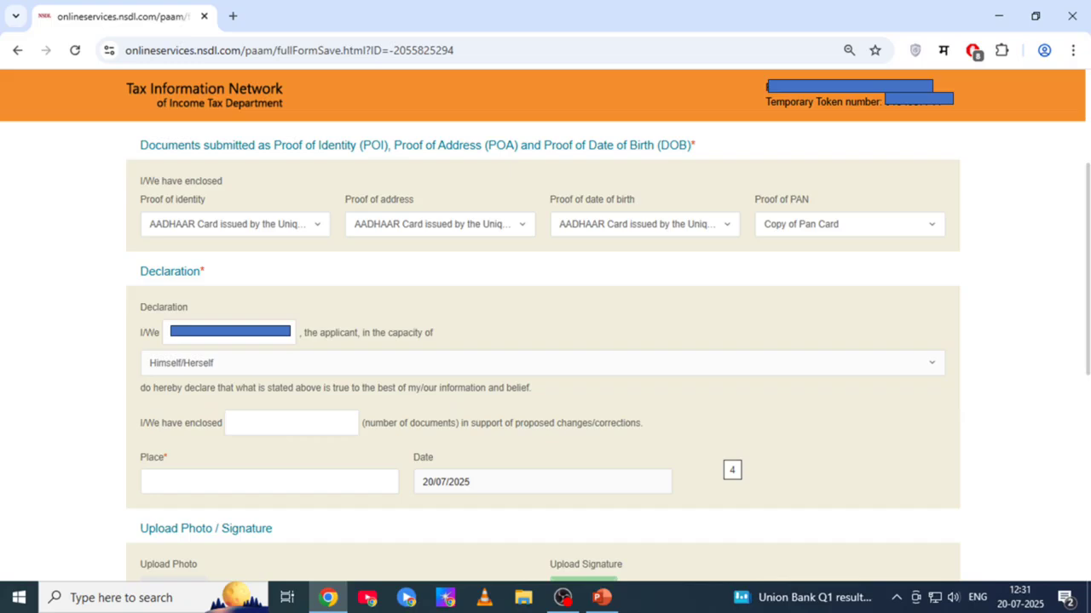
pyautogui.scroll(-2, 546, 340)
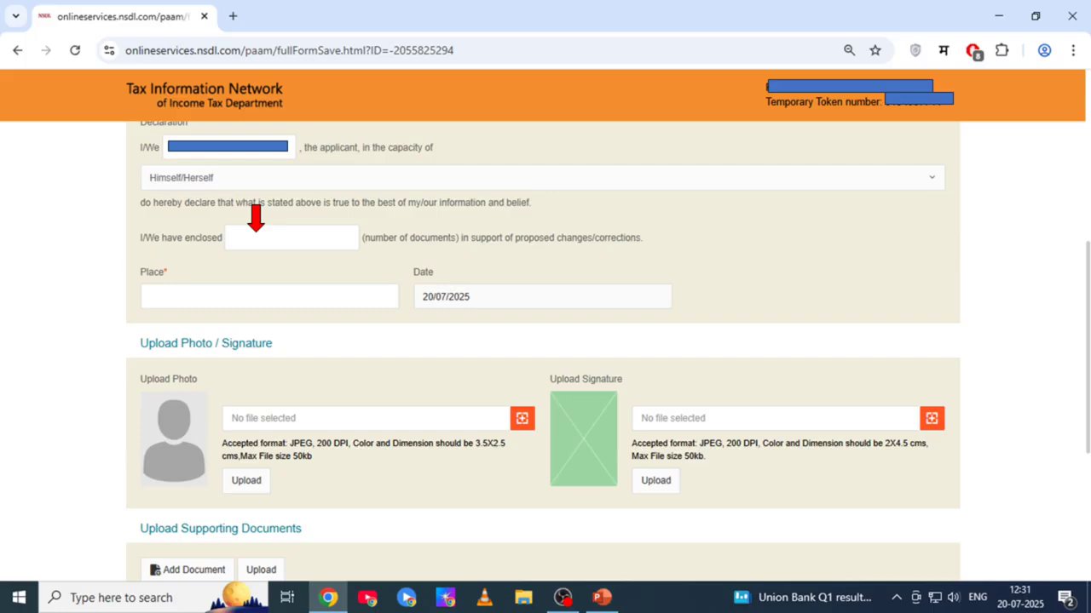
pyautogui.write('3')
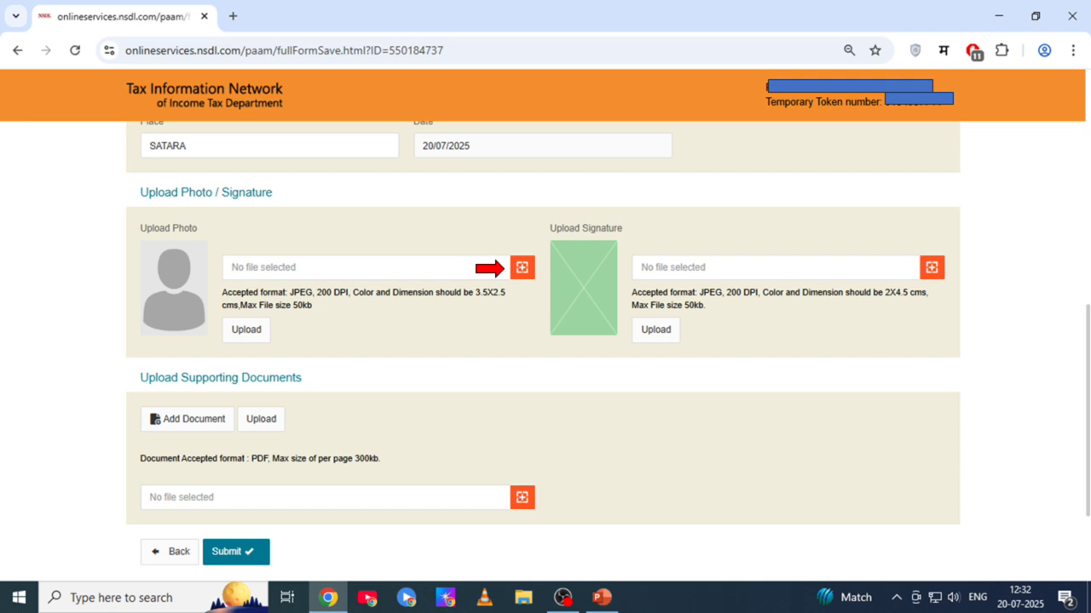
# Upload the applicant's image file photo as the photo and the file sign as the signature
pyautogui.click(522, 268)
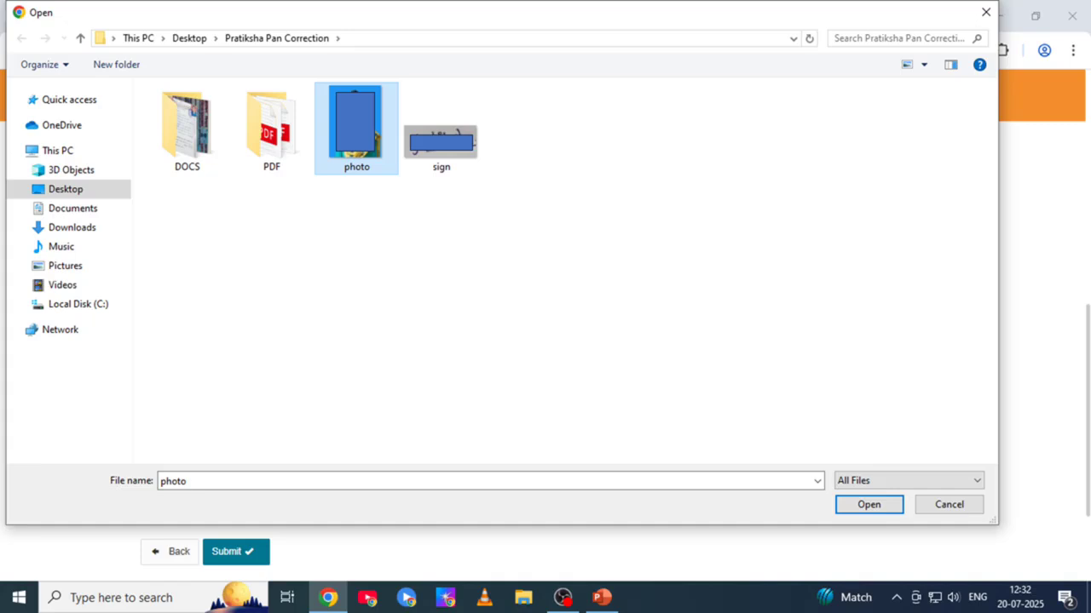
pyautogui.press('Return')
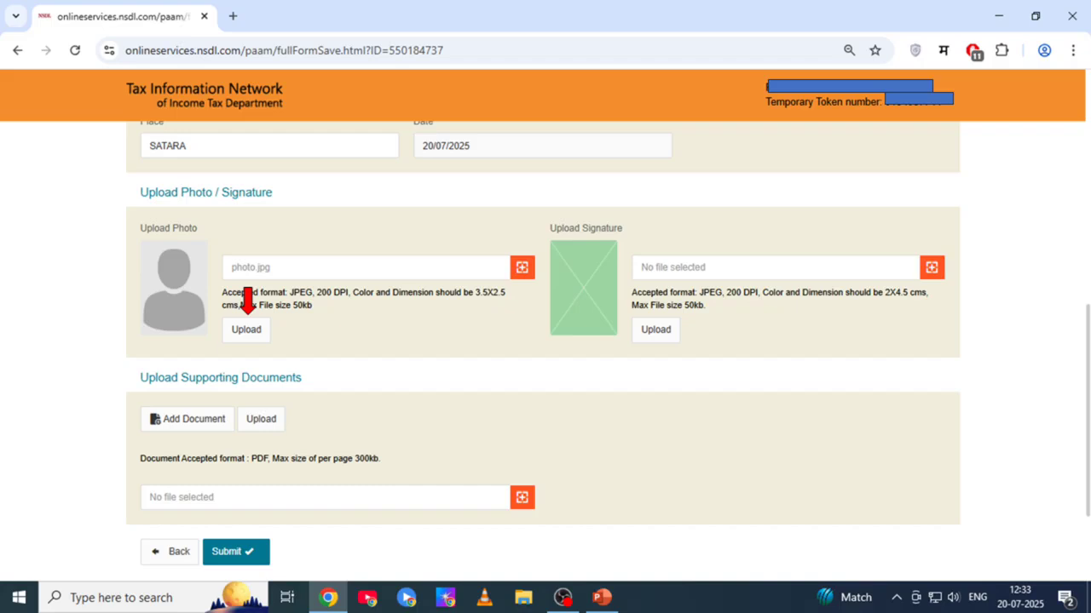
pyautogui.click(246, 329)
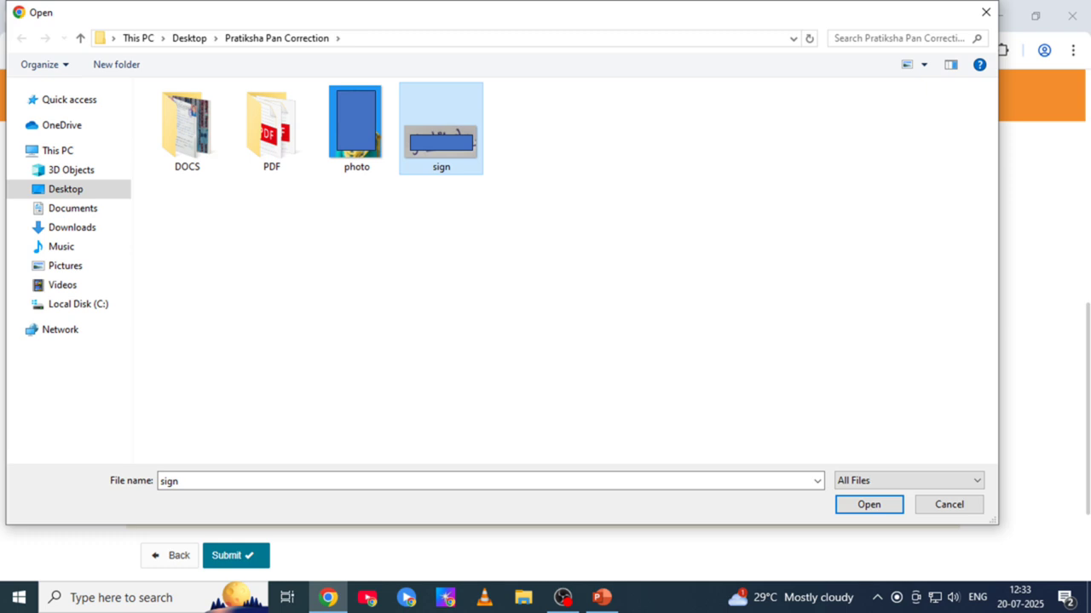
pyautogui.press('Return')
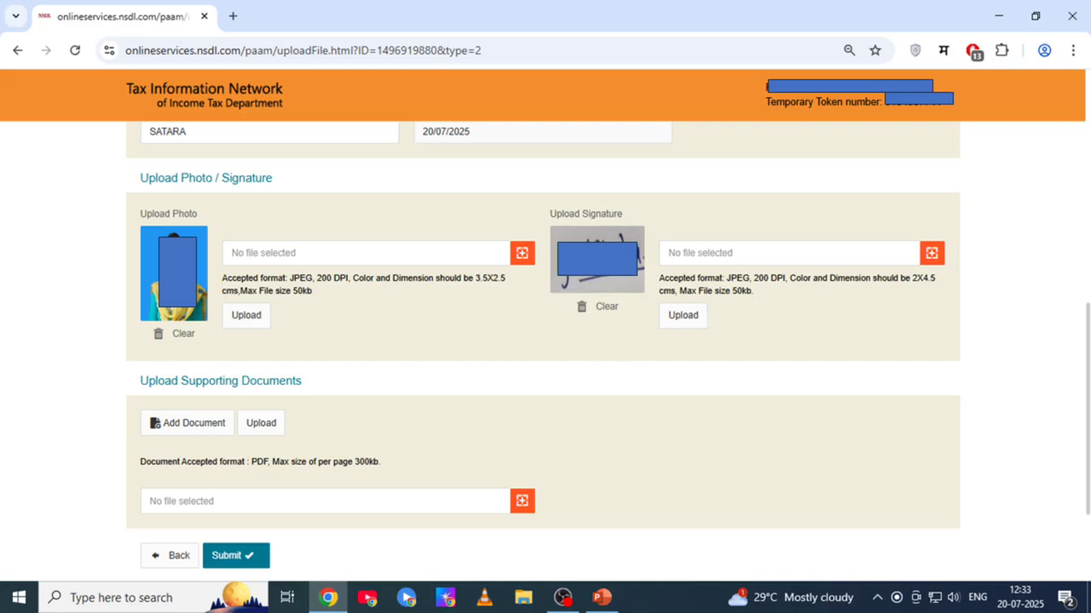
# Submit the application and enter the first eight digits of the Aadhaar number on the confirmation form
pyautogui.scroll(-1, 545, 345)
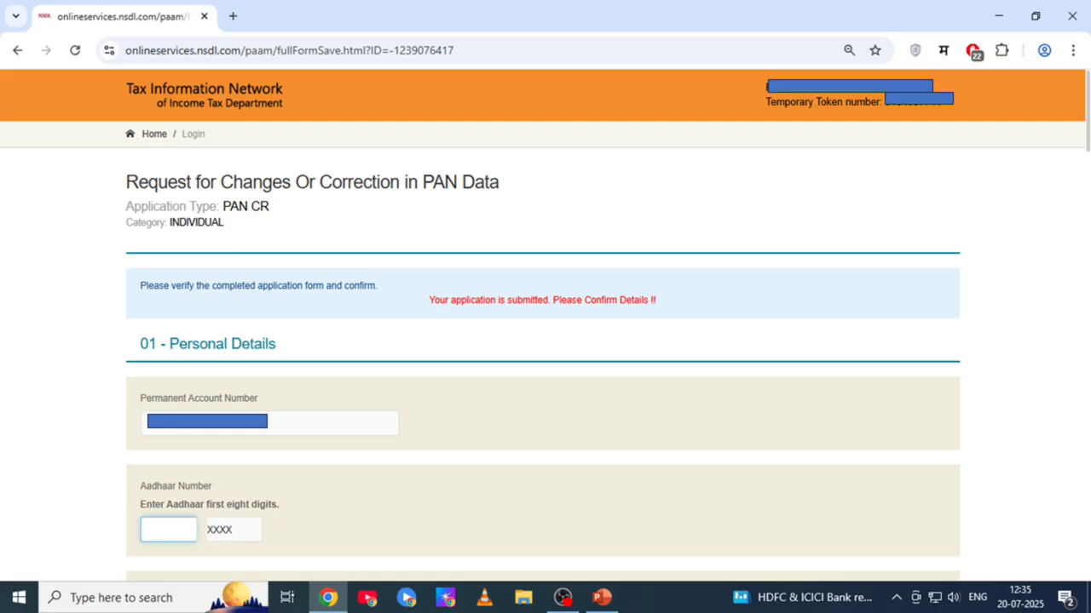
pyautogui.scroll(-2, 545, 341)
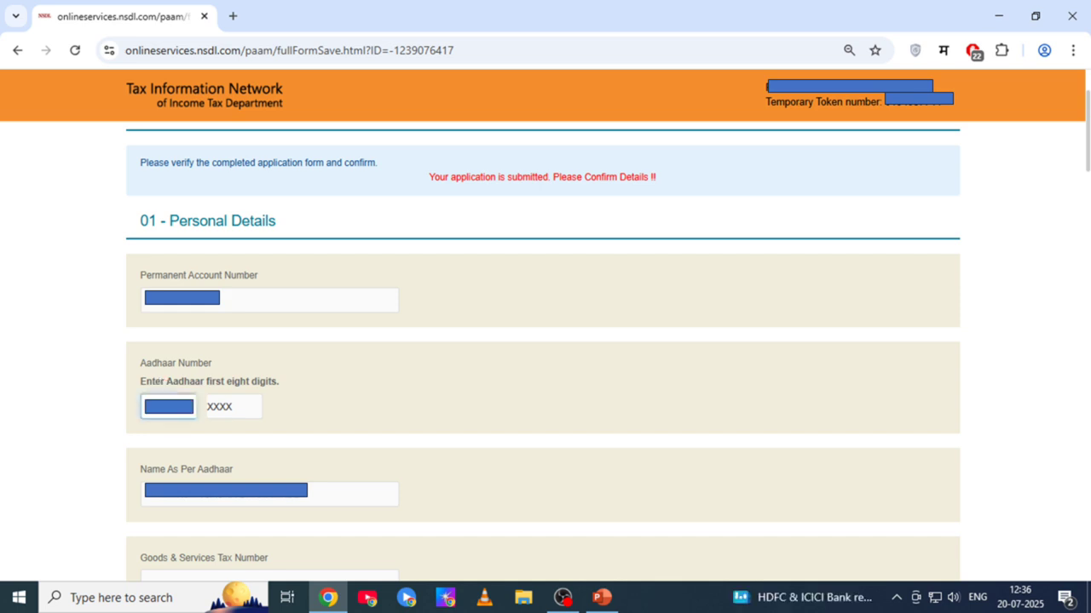
# Verify the personal, contact, document, declaration and upload details on the submitted form, and confirm the application to reach payment
pyautogui.scroll(-3, 545, 341)
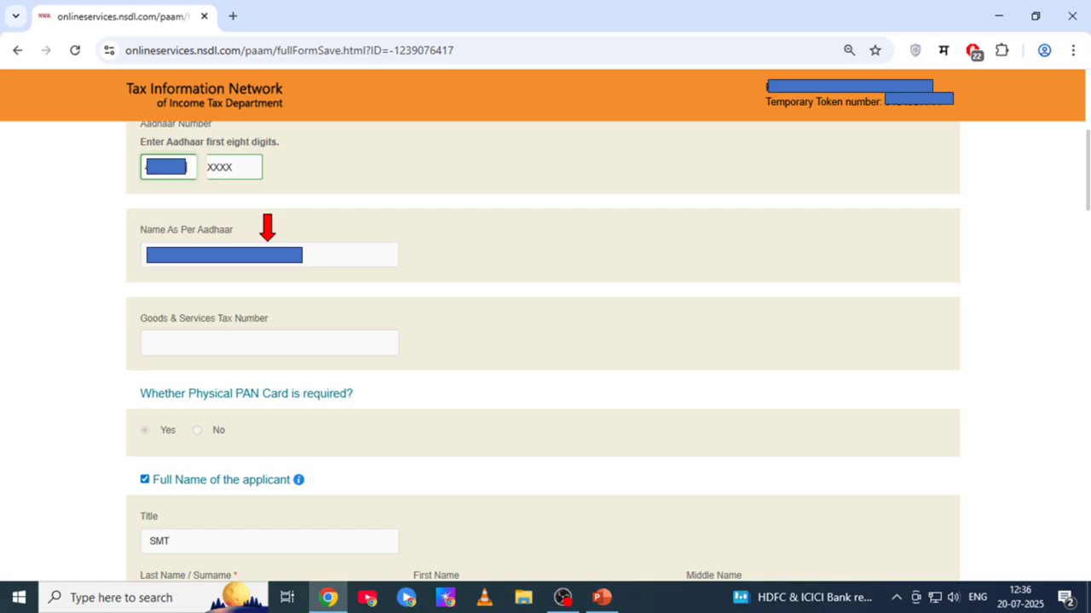
pyautogui.scroll(-4, 545, 341)
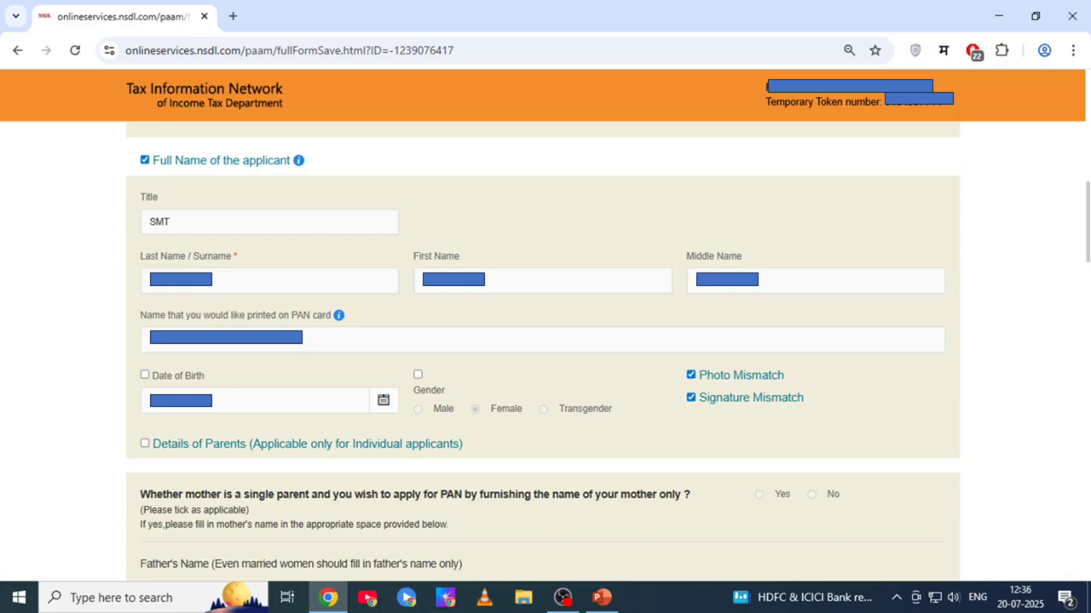
pyautogui.scroll(-3, 545, 341)
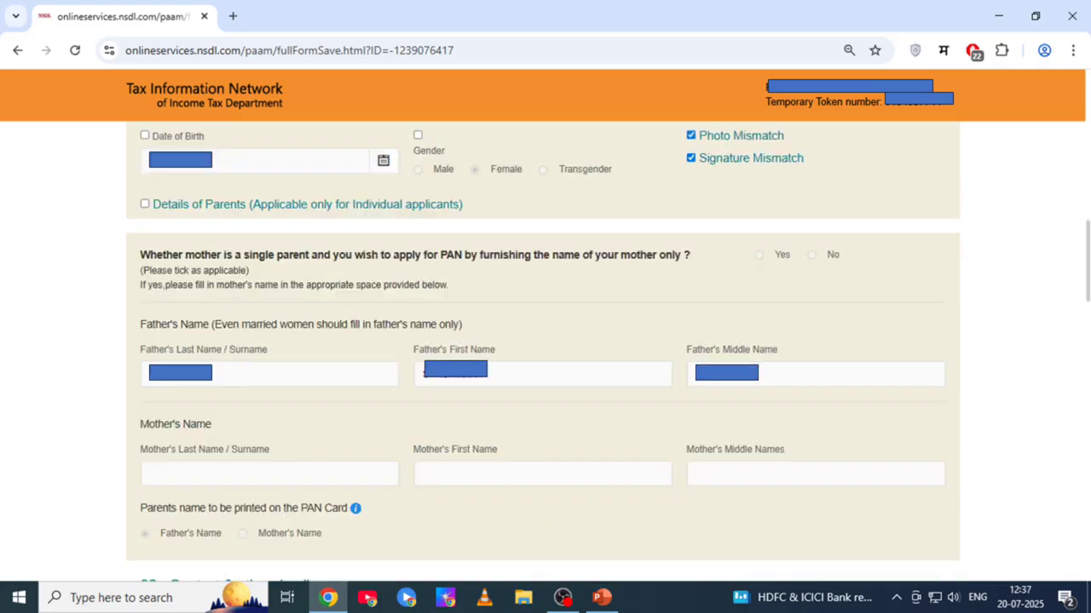
pyautogui.scroll(-5, 545, 341)
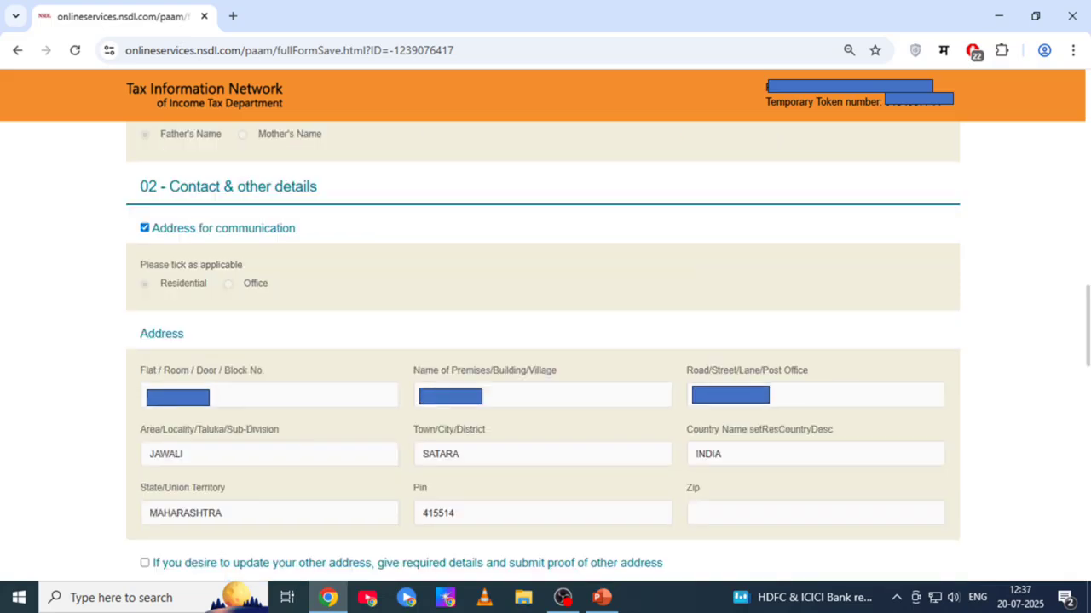
pyautogui.scroll(-9, 545, 341)
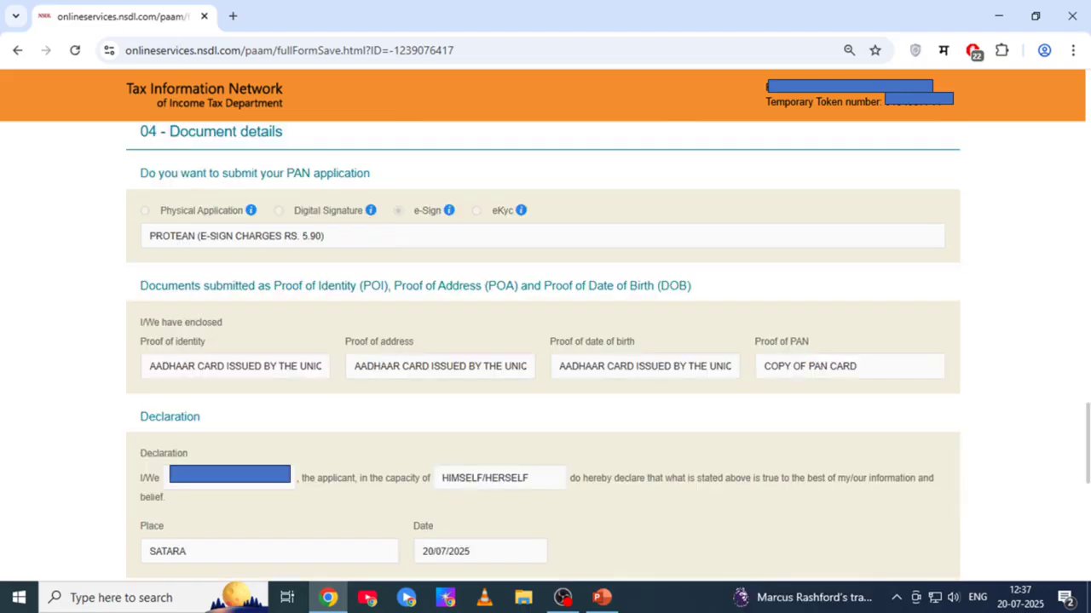
pyautogui.scroll(-3, 546, 341)
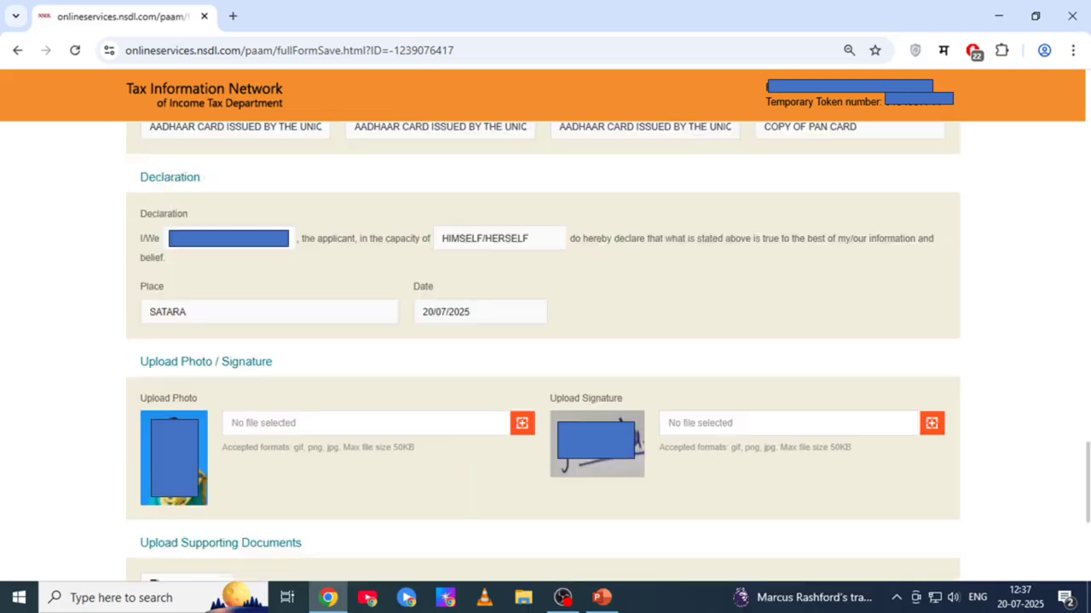
pyautogui.scroll(-3, 545, 341)
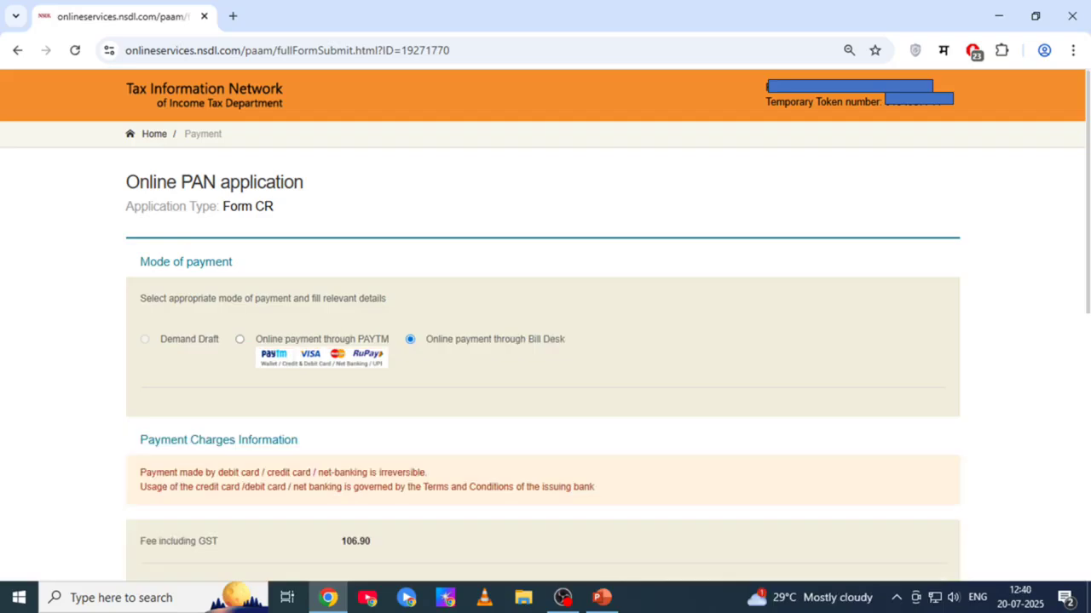
# Review the payment charges for online payment through Bill Desk and agree to the terms of service
pyautogui.scroll(-2, 545, 341)
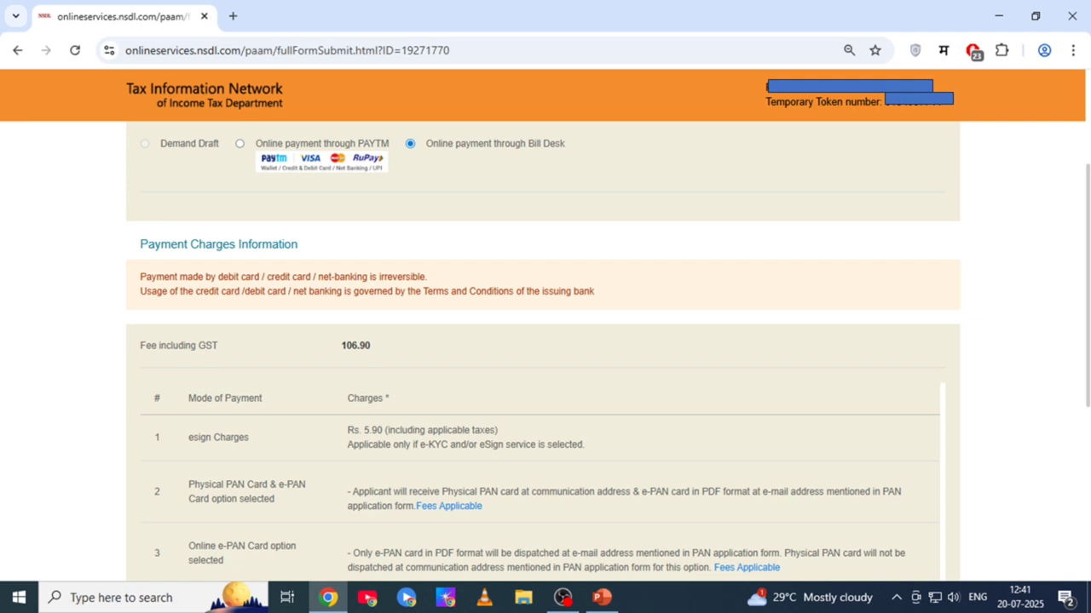
pyautogui.scroll(-3, 545, 341)
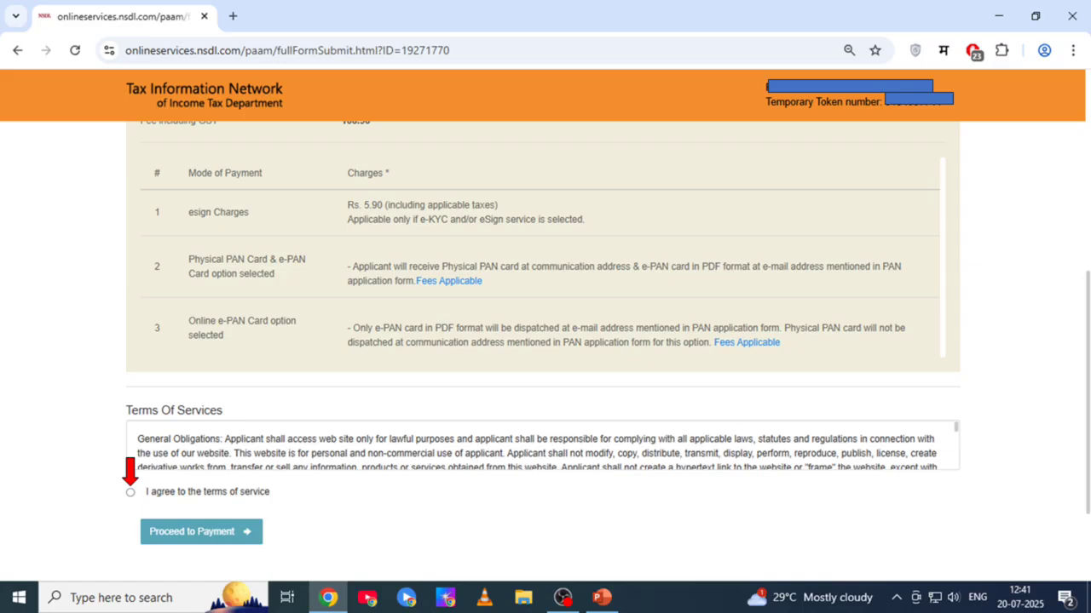
pyautogui.click(130, 492)
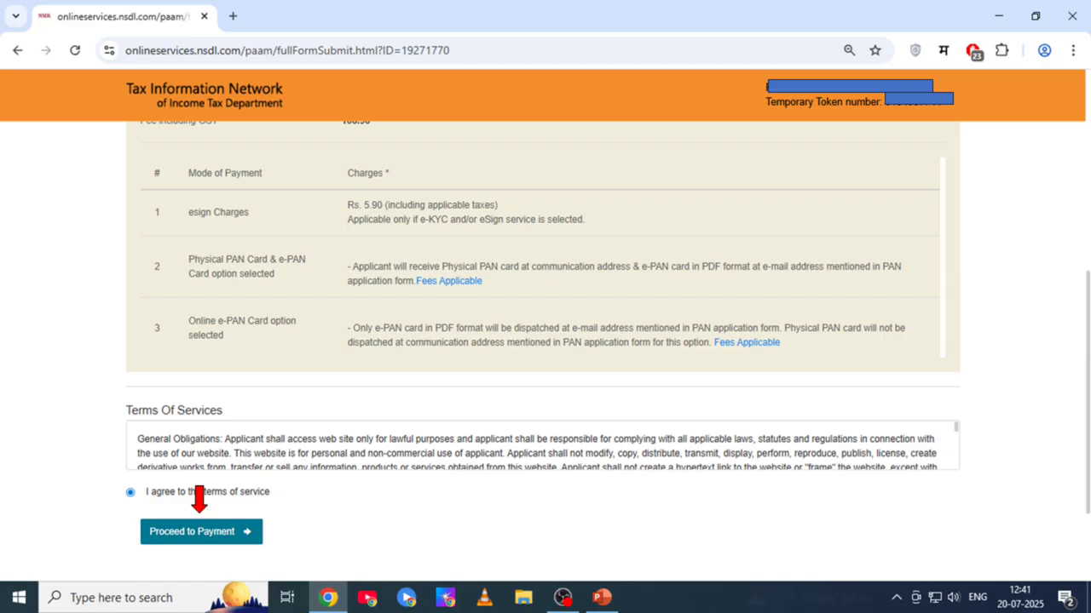